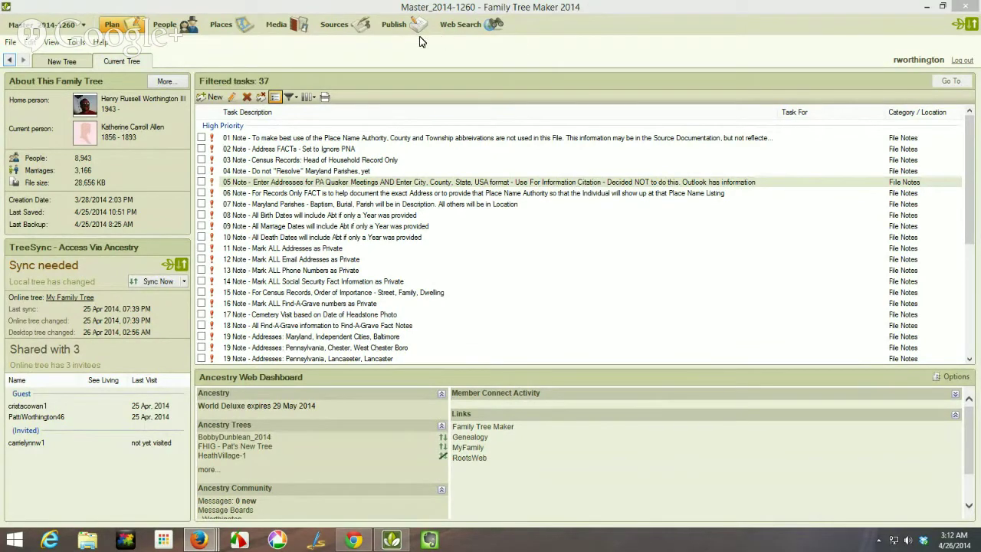
{"action": "left_click", "coordinate": [394, 25]}
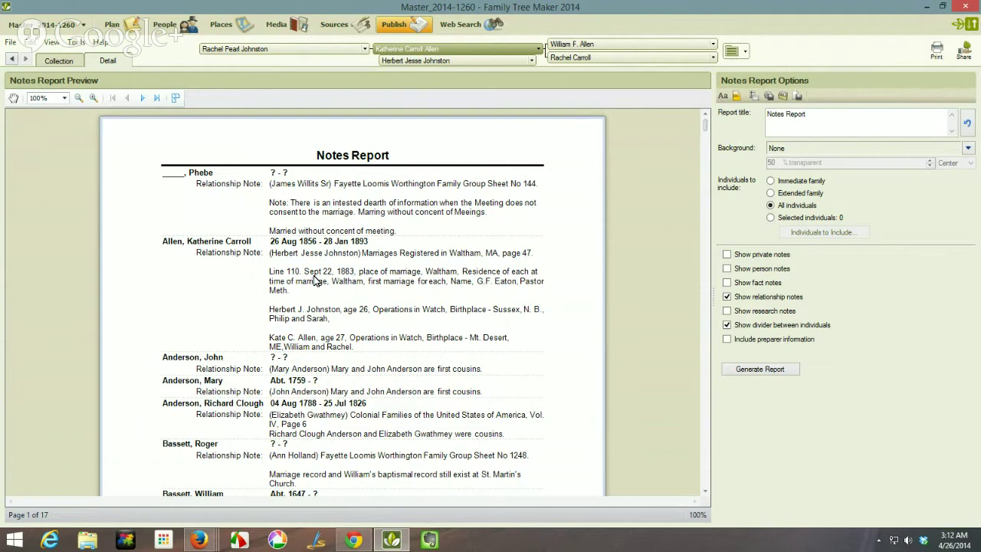
{"action": "left_click", "coordinate": [214, 242]}
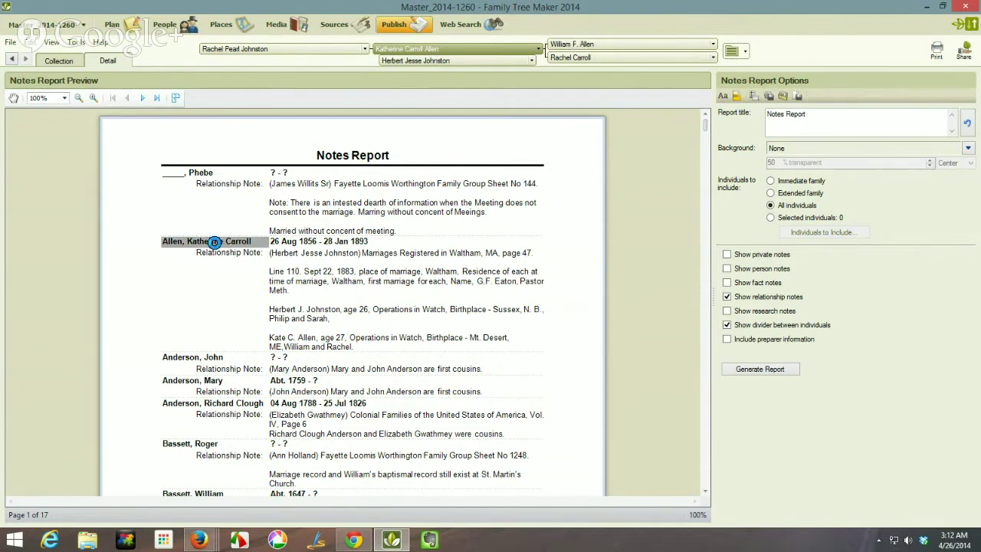
{"action": "double_click", "coordinate": [215, 242]}
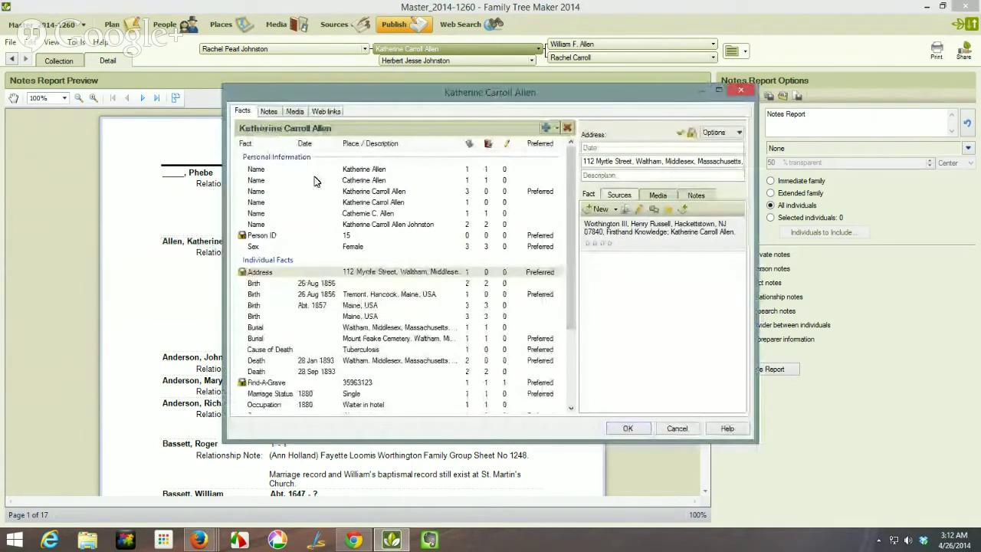
{"action": "left_click", "coordinate": [268, 111]}
{"action": "left_click", "coordinate": [242, 112]}
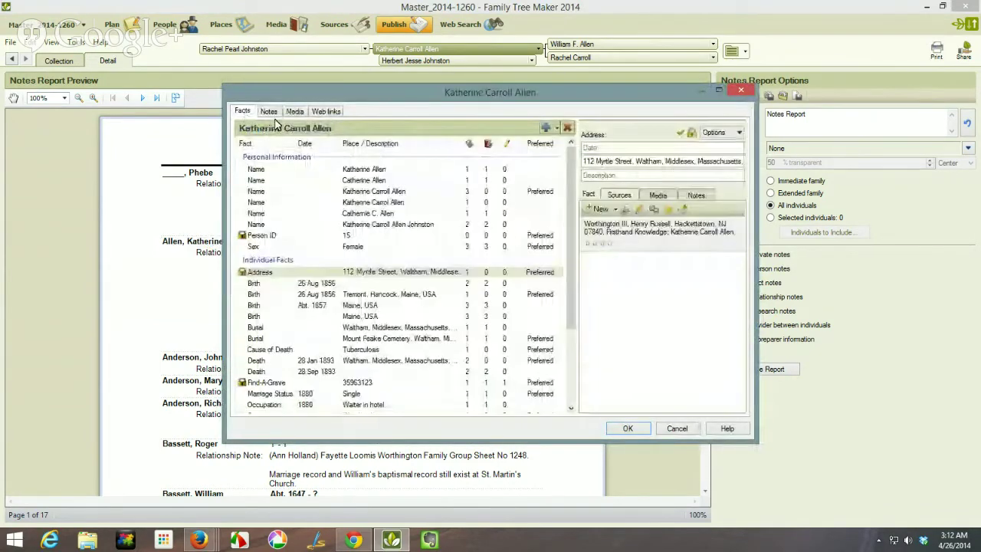
{"action": "left_click", "coordinate": [268, 111]}
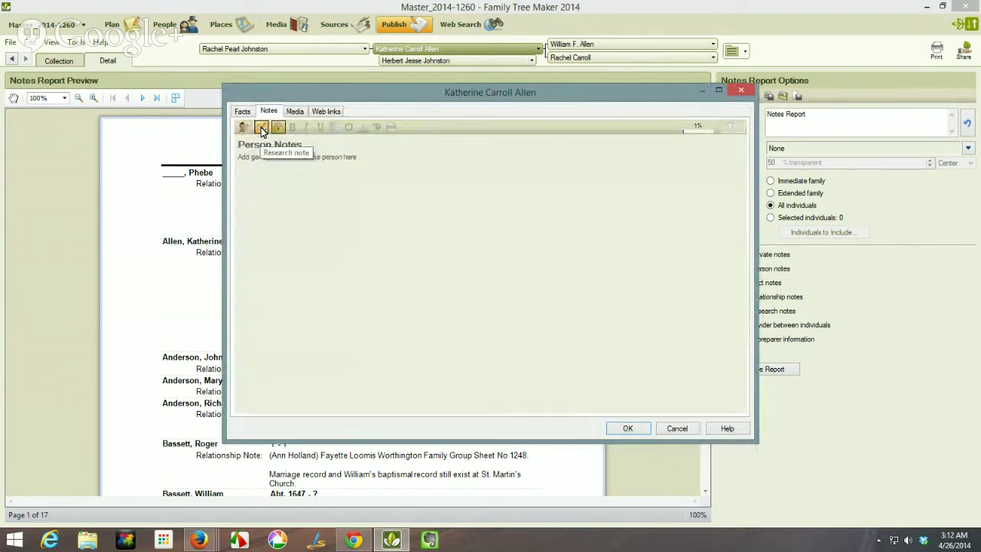
{"action": "left_click", "coordinate": [241, 111]}
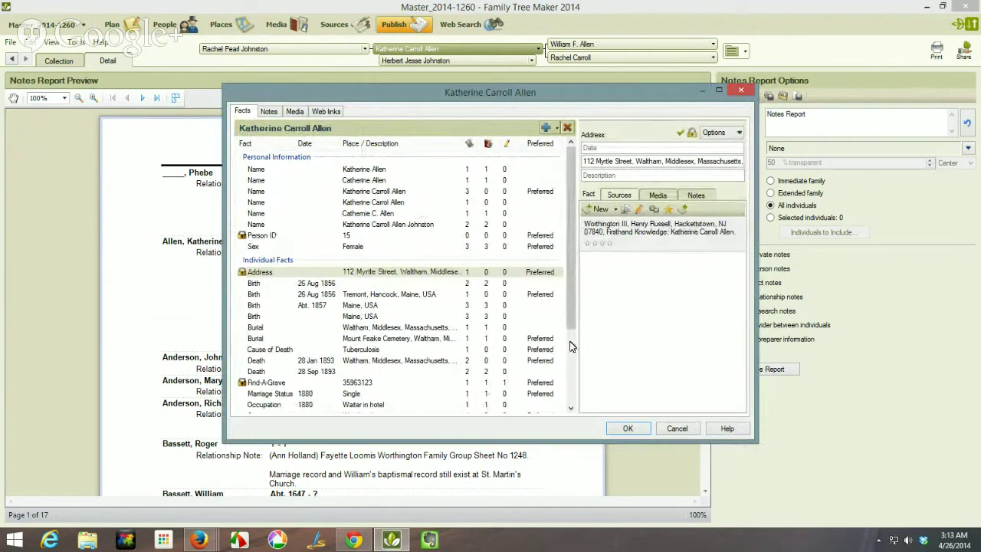
{"action": "left_click_drag", "start_coordinate": [571, 326], "coordinate": [568, 393]}
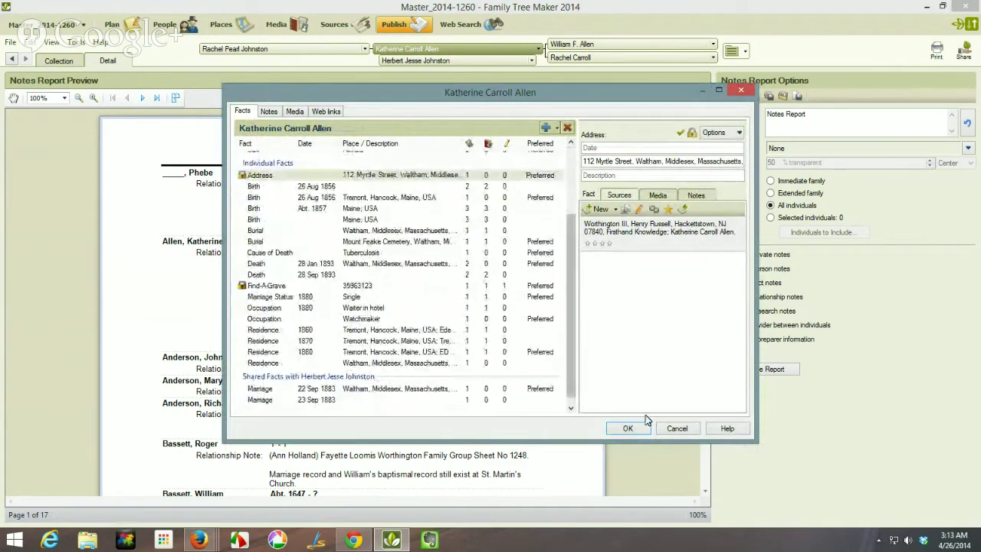
{"action": "left_click", "coordinate": [667, 429]}
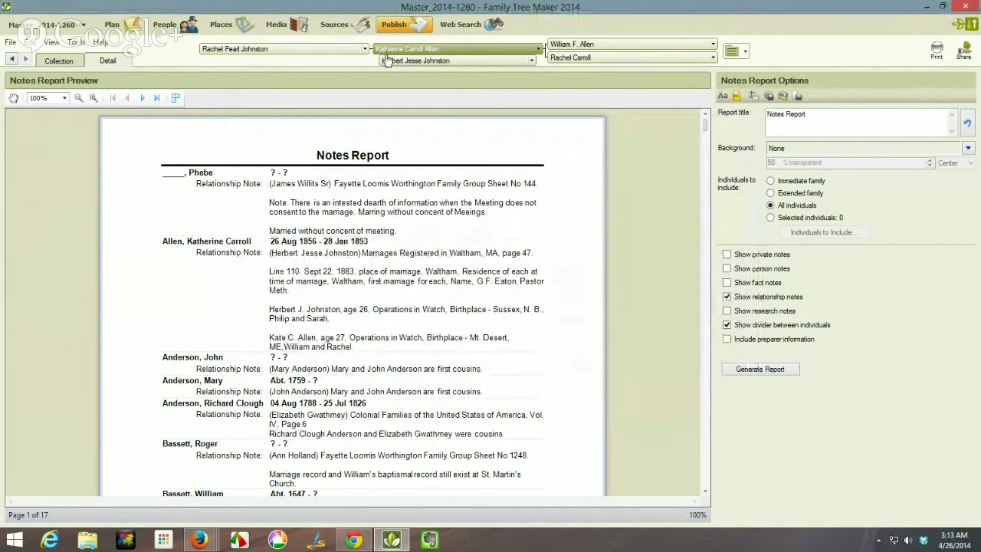
{"action": "mouse_move", "coordinate": [164, 24]}
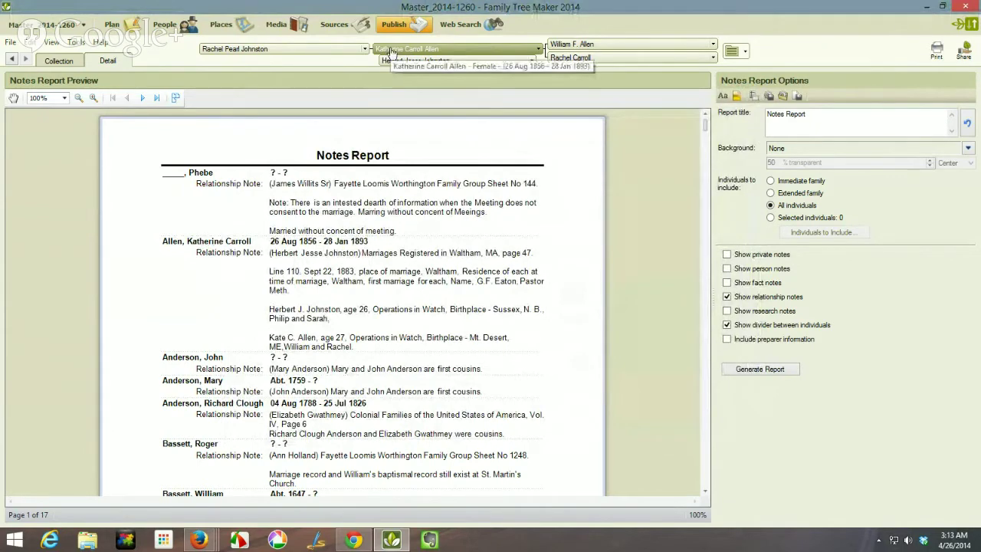
Show Katherine Carroll Allen's family tree with her 1883 marriage to Herbert Jesse Johnston.
{"action": "left_click", "coordinate": [162, 29]}
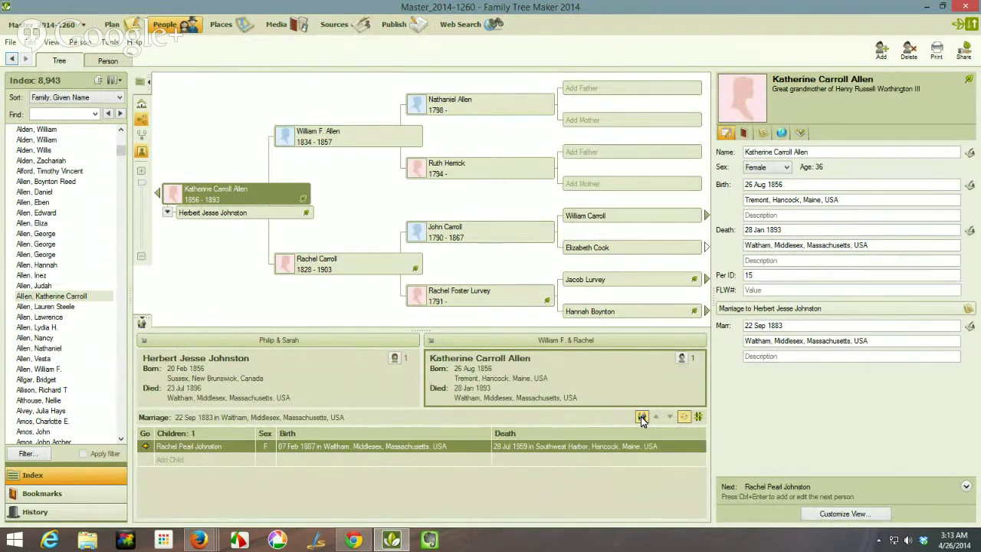
{"action": "left_click", "coordinate": [642, 417]}
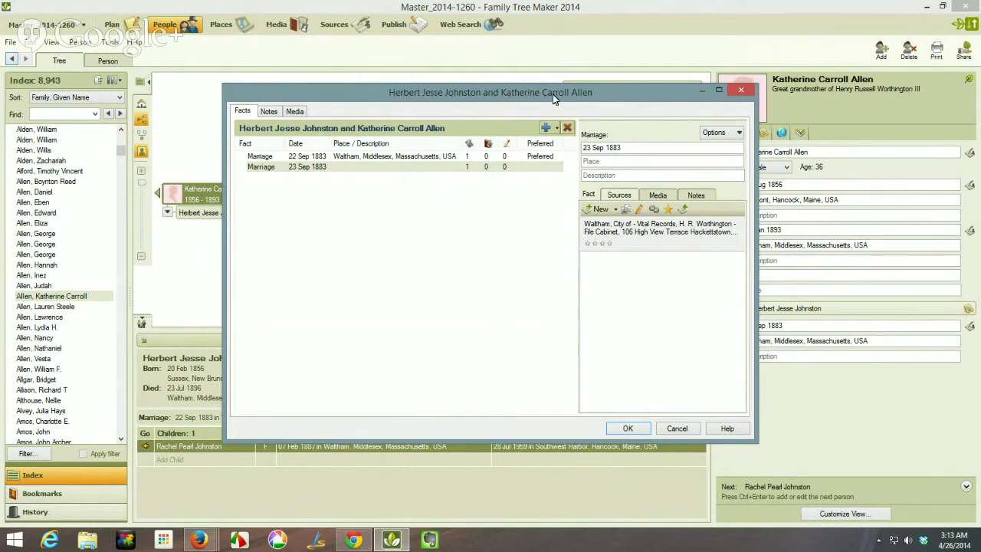
{"action": "left_click", "coordinate": [268, 113]}
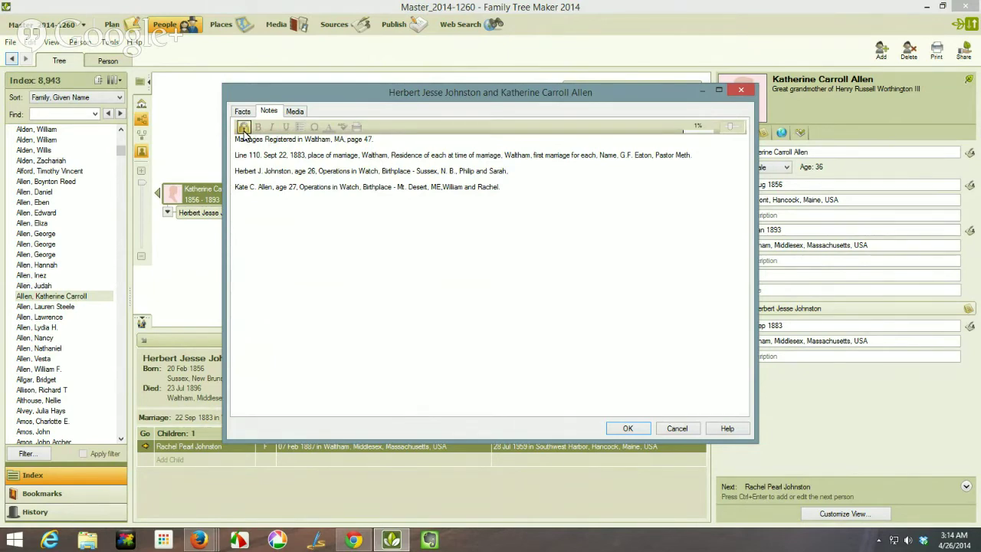
{"action": "left_click", "coordinate": [244, 127]}
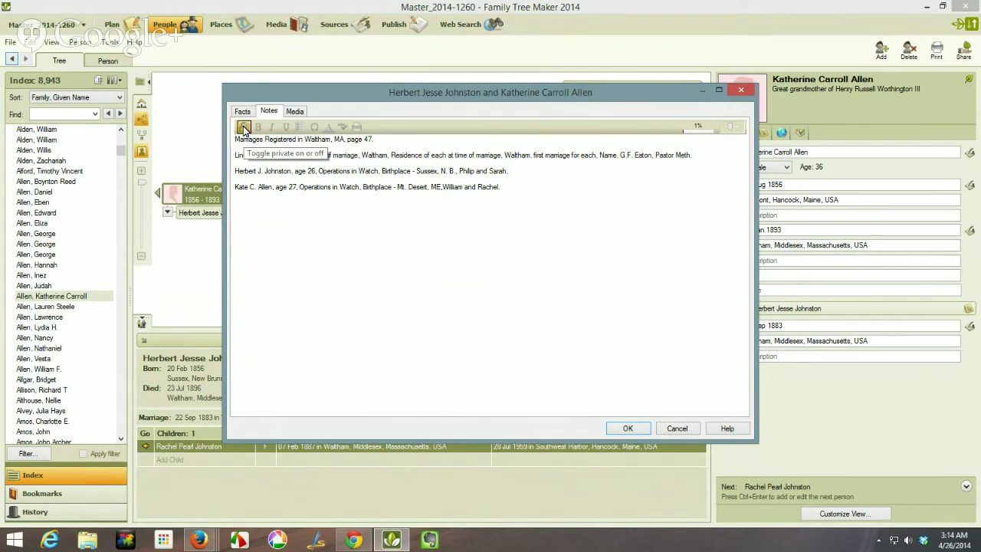
{"action": "left_click", "coordinate": [243, 127]}
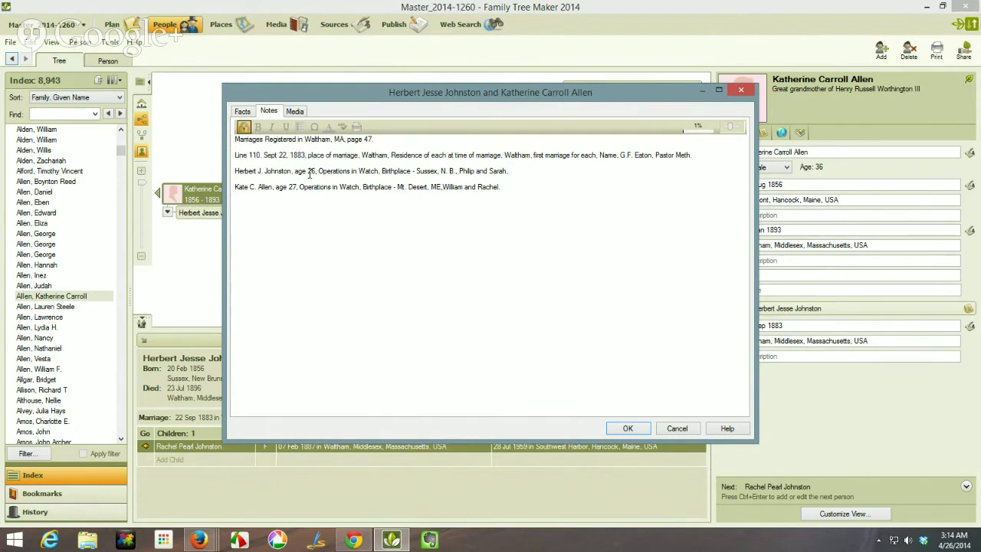
{"action": "left_click", "coordinate": [622, 427]}
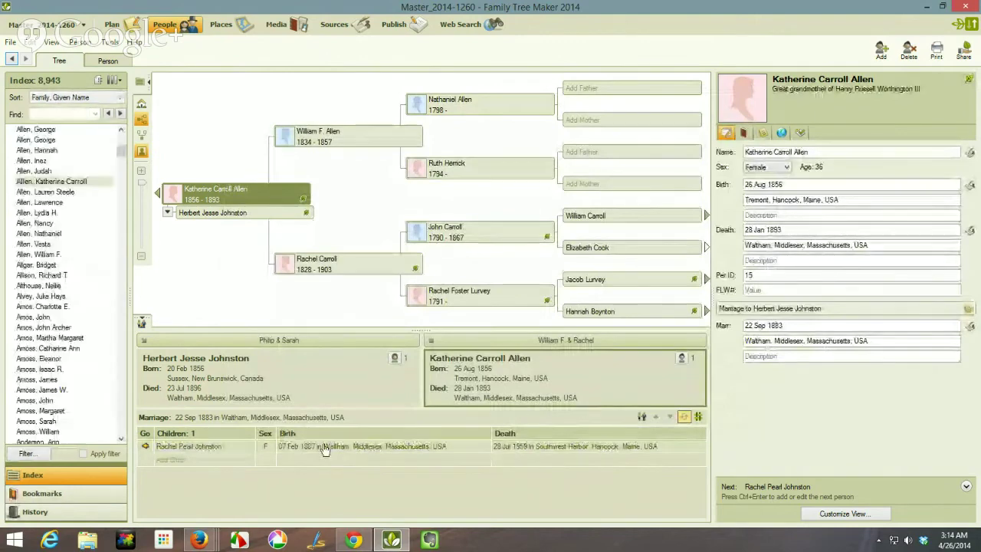
{"action": "left_click", "coordinate": [205, 451]}
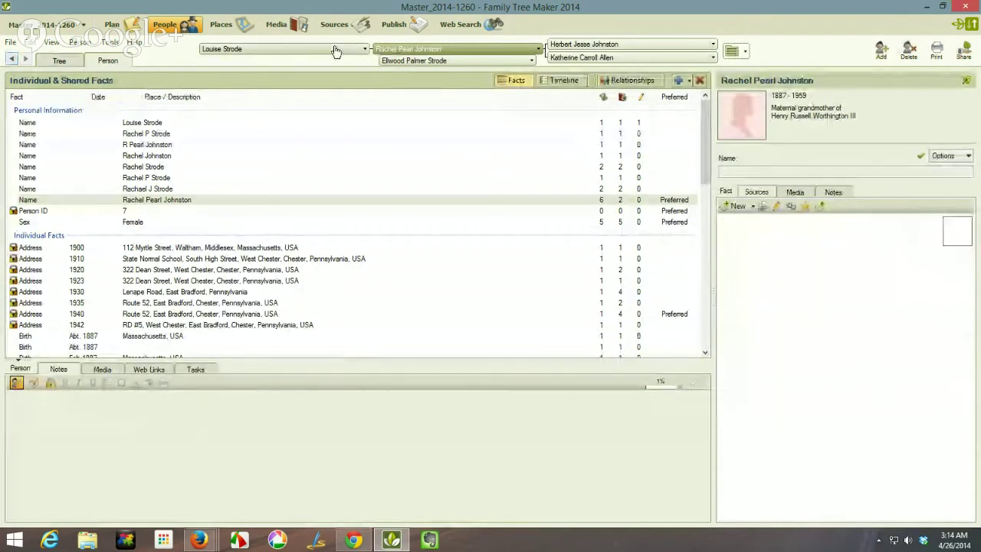
{"action": "left_click", "coordinate": [230, 48]}
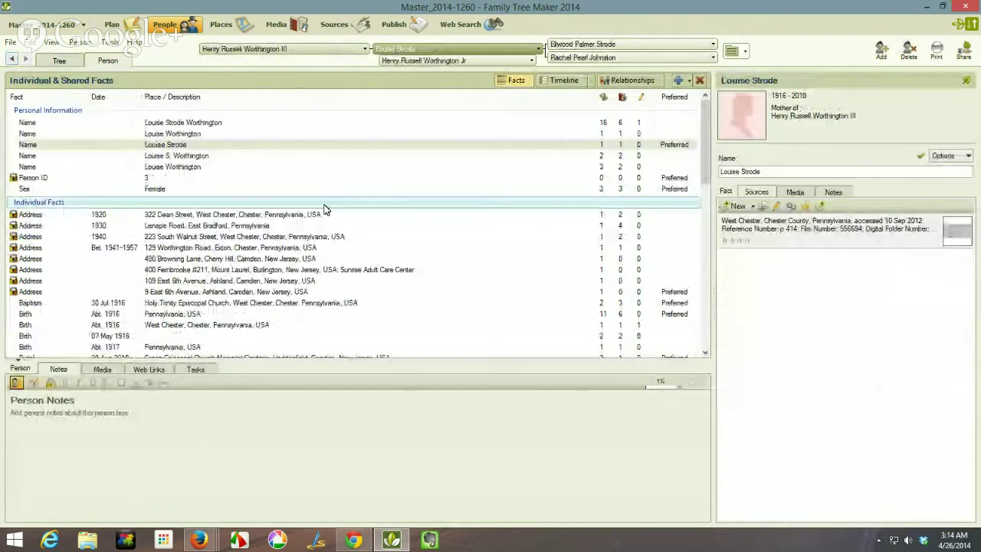
{"action": "left_click", "coordinate": [59, 60]}
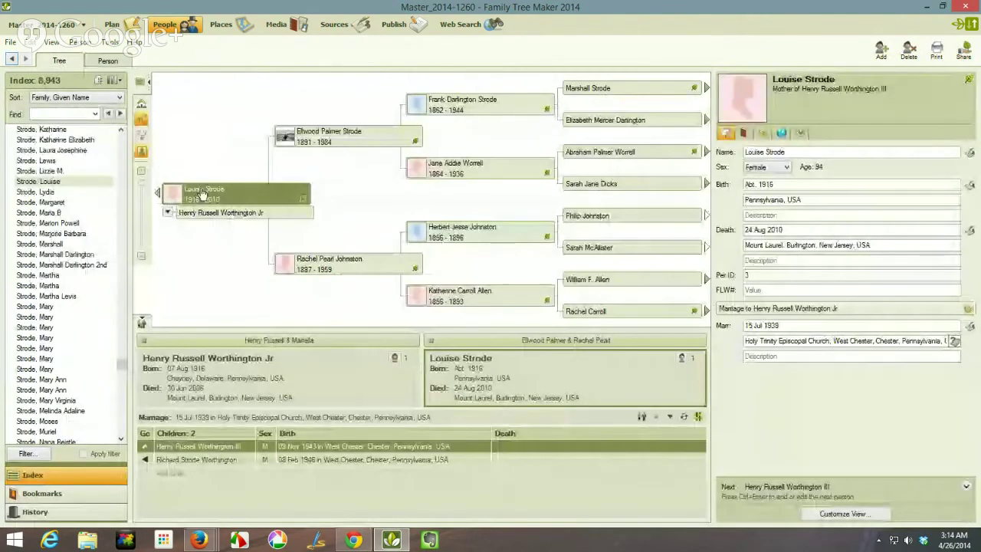
{"action": "left_click", "coordinate": [641, 418]}
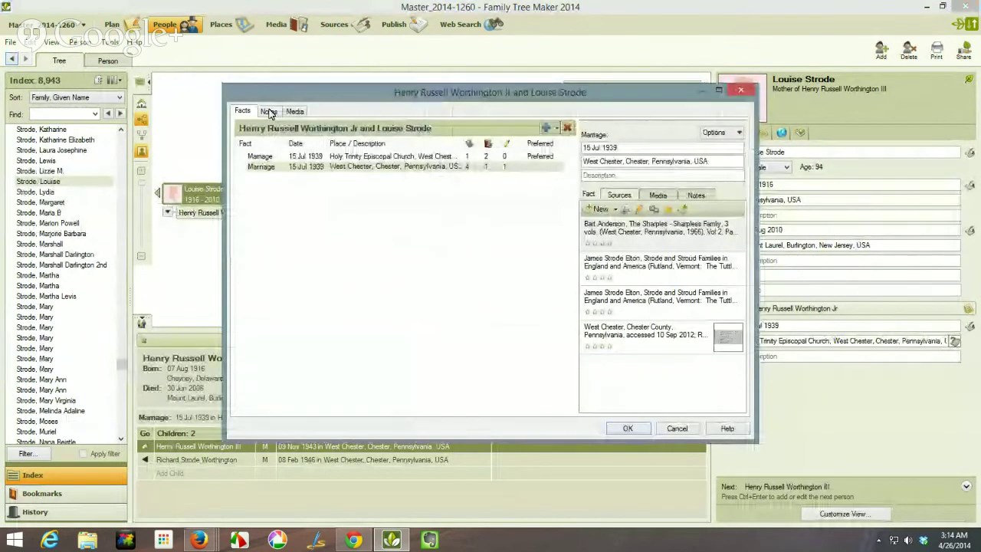
{"action": "left_click", "coordinate": [268, 112]}
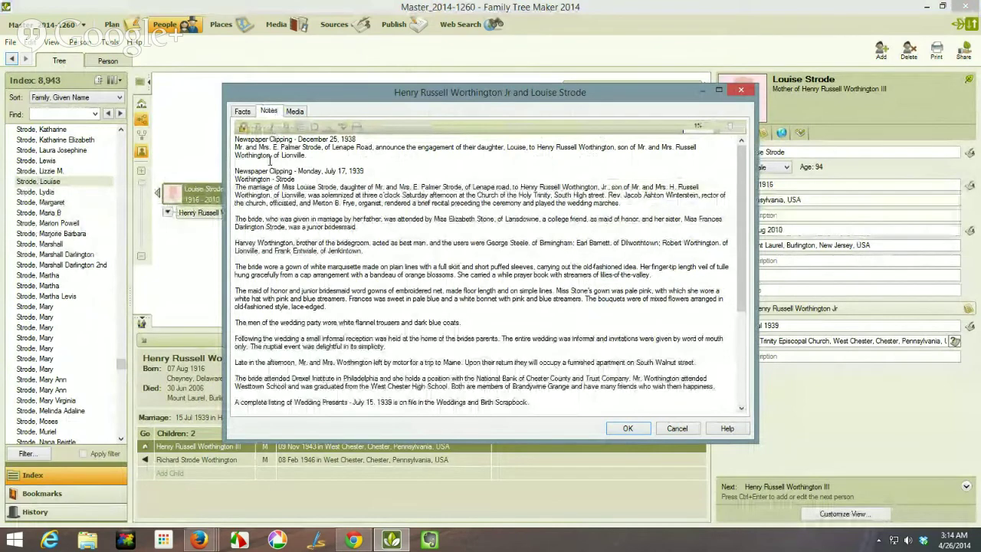
{"action": "left_click", "coordinate": [242, 128]}
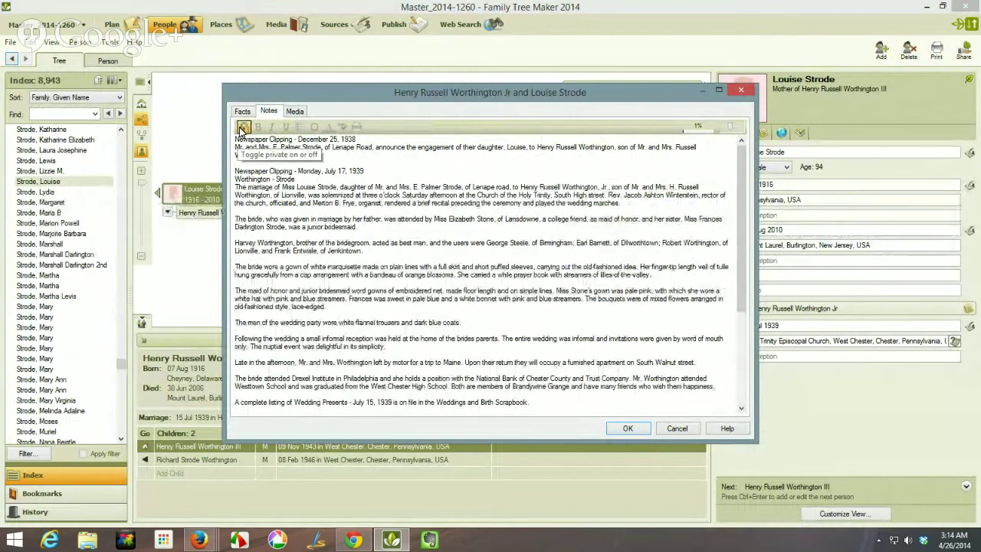
{"action": "left_click", "coordinate": [629, 428]}
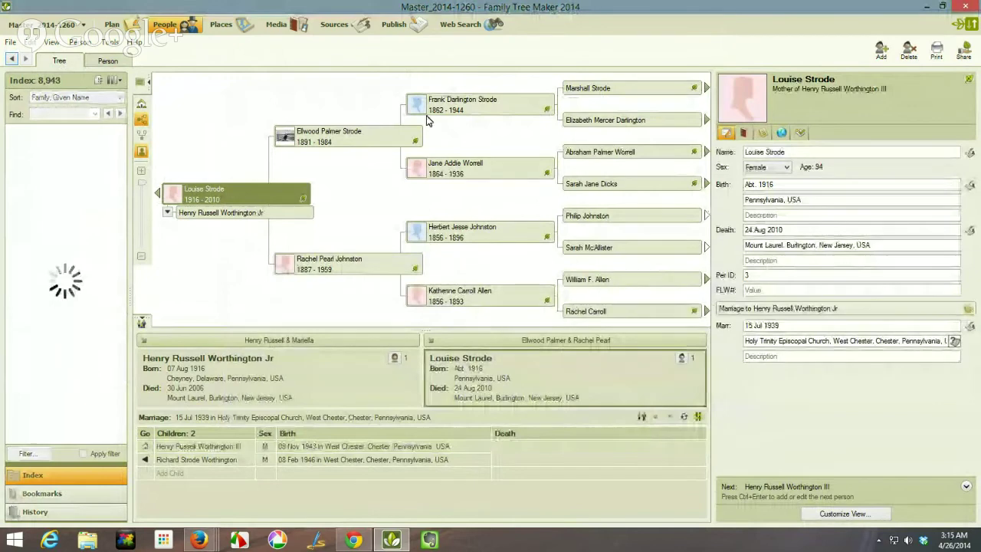
Regenerate the Notes Report, now 14 pages without the private marriage notes.
{"action": "left_click", "coordinate": [396, 27]}
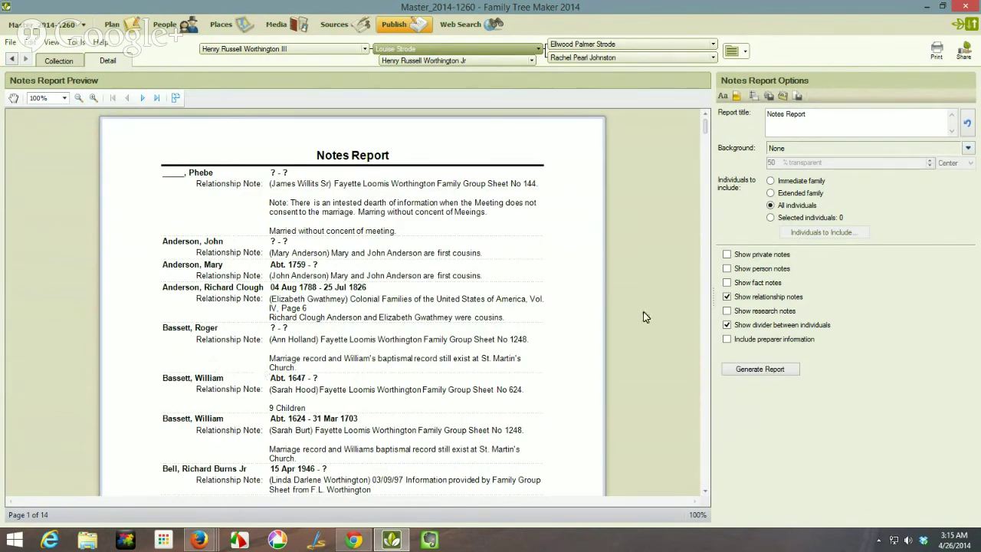
Turn on Show private notes so the Notes Report includes them again.
{"action": "left_click", "coordinate": [727, 255]}
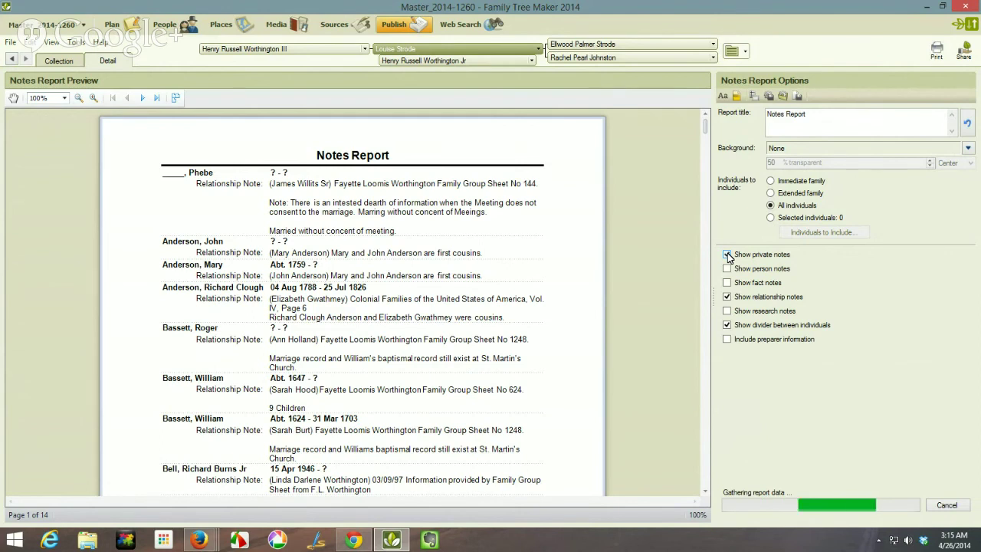